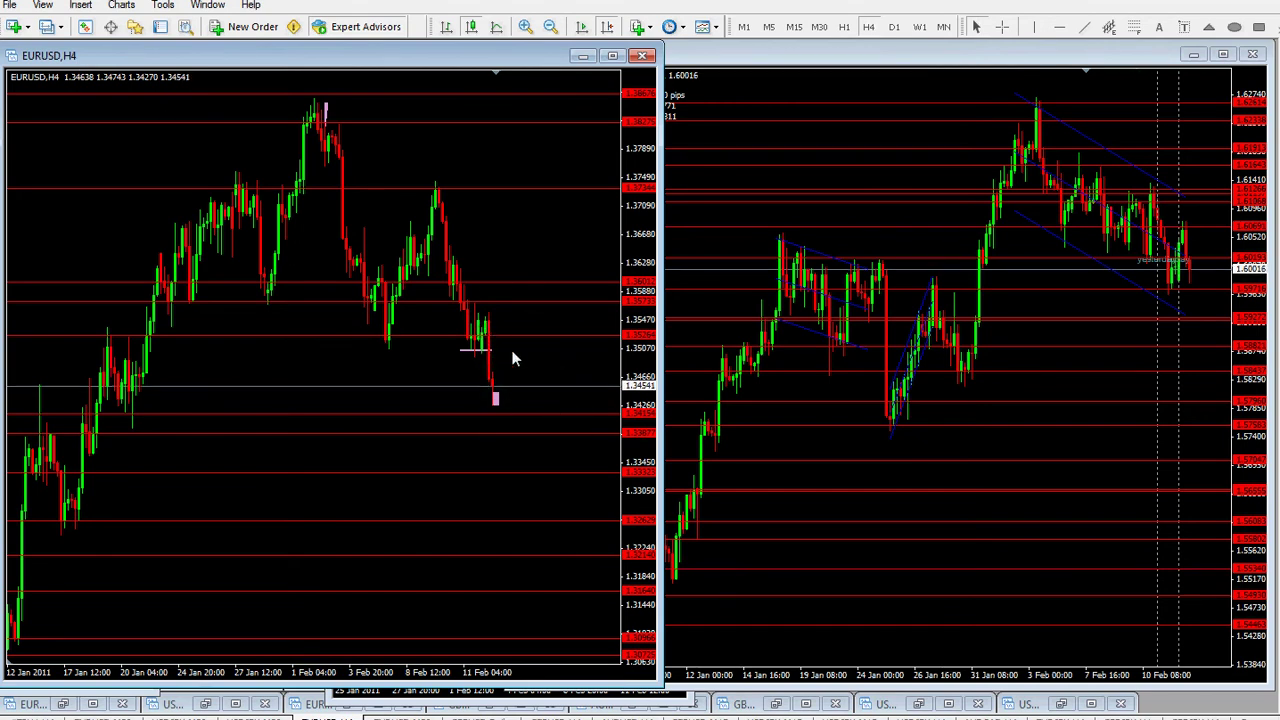
Step: Measure the EURUSD H4 move down from its peak with the crosshair, then maximize the chart
click(1001, 27)
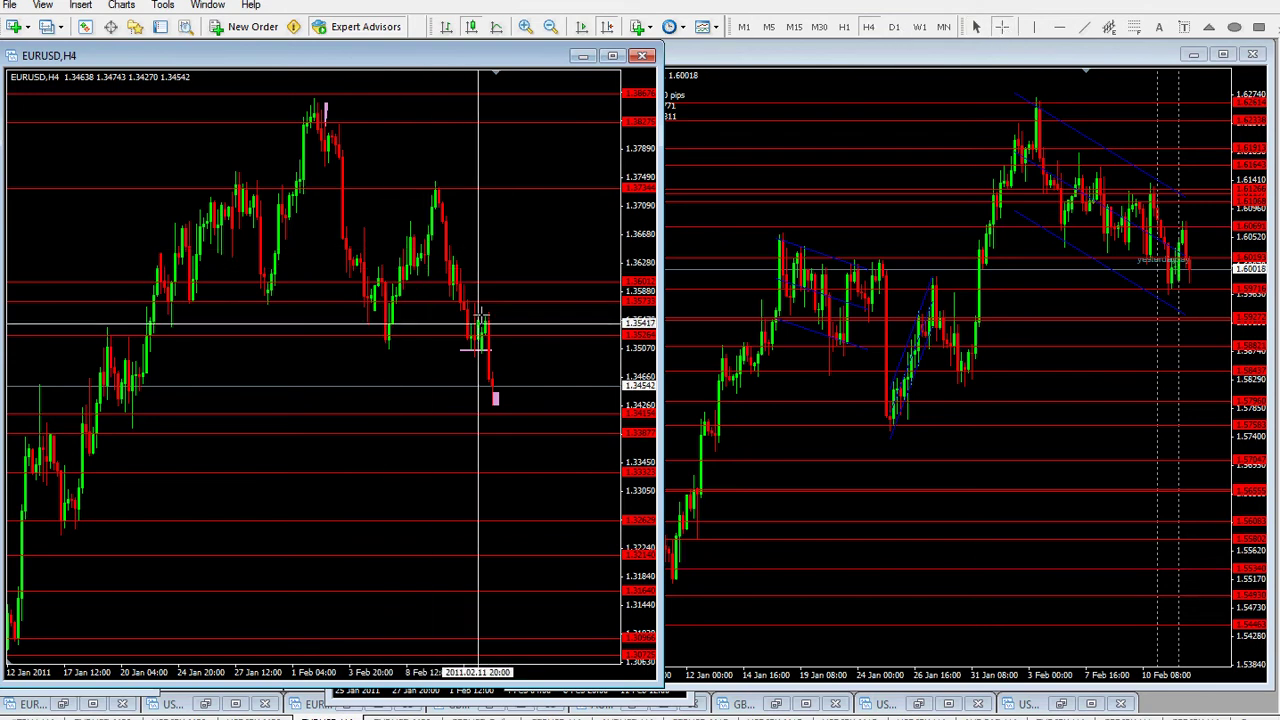
drag(318, 97, 392, 348)
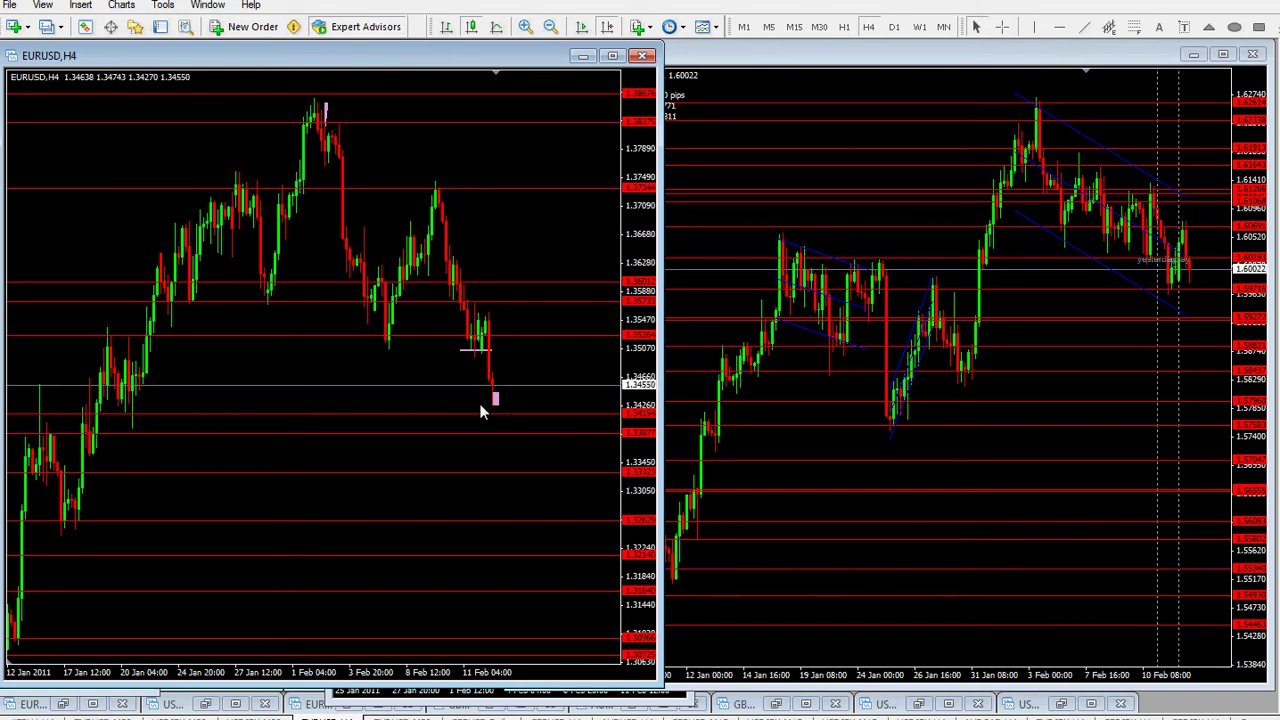
mouse_move(494, 391)
double_click(523, 57)
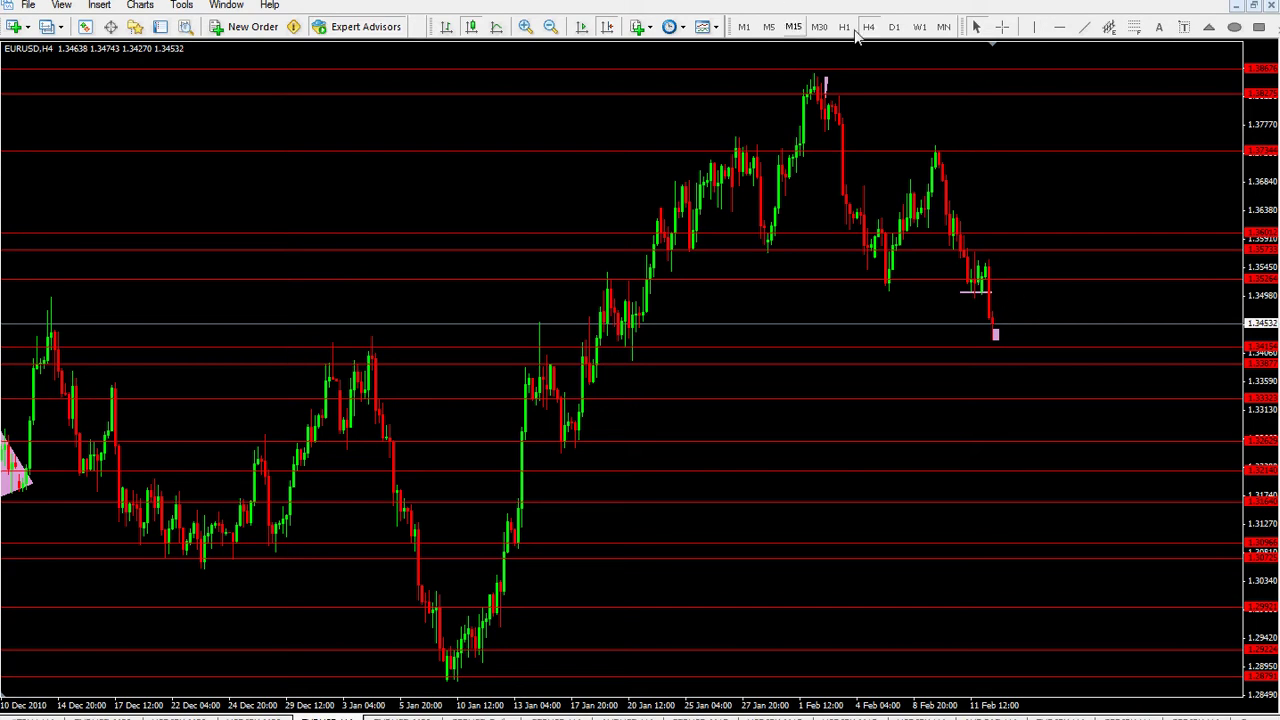
Step: Switch the maximized EURUSD chart to the M30 timeframe and turn on the crosshair
click(819, 27)
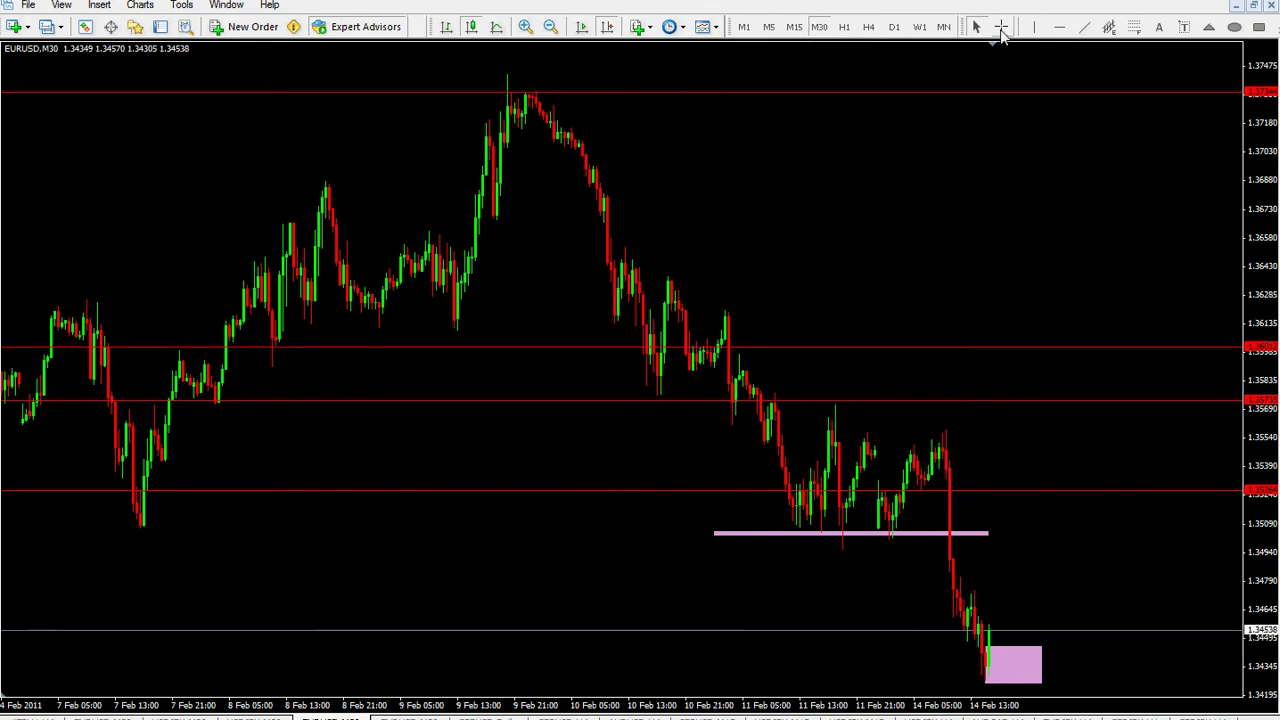
click(1001, 27)
Step: Measure the M30 drop below the breakout line and the distance from current price, then restore the tiled layout
drag(955, 435, 960, 603)
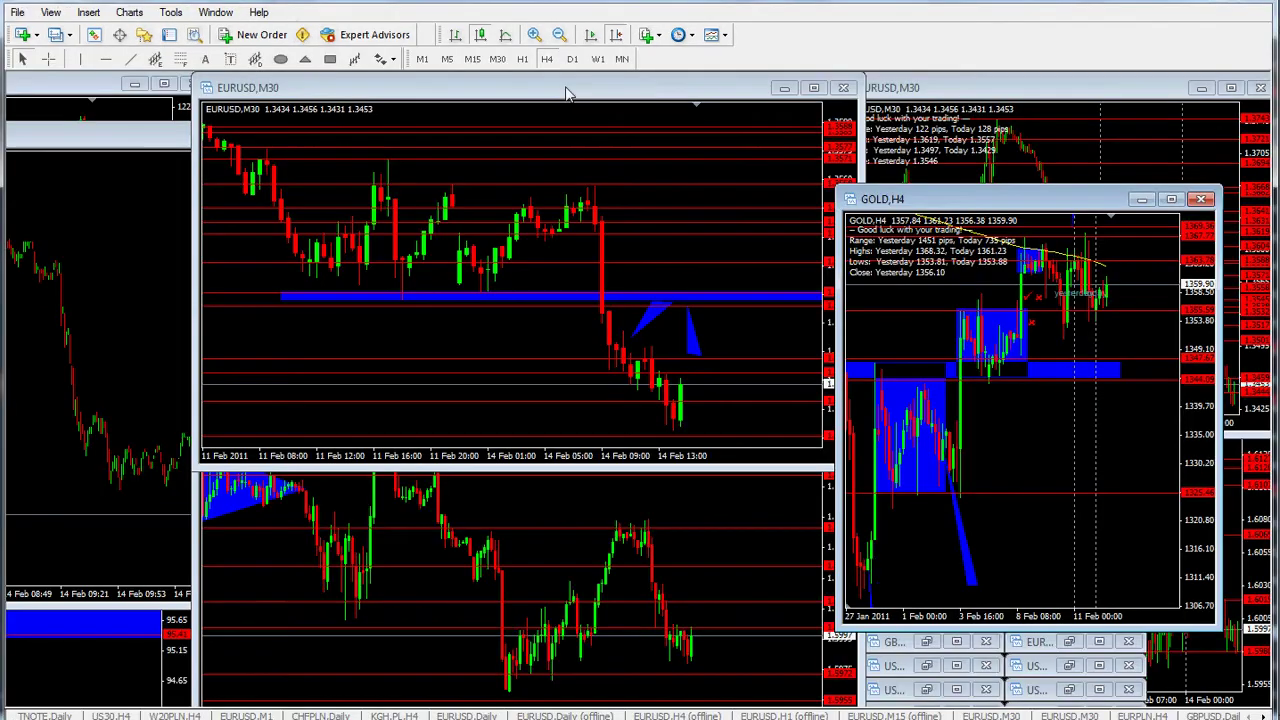
double_click(617, 128)
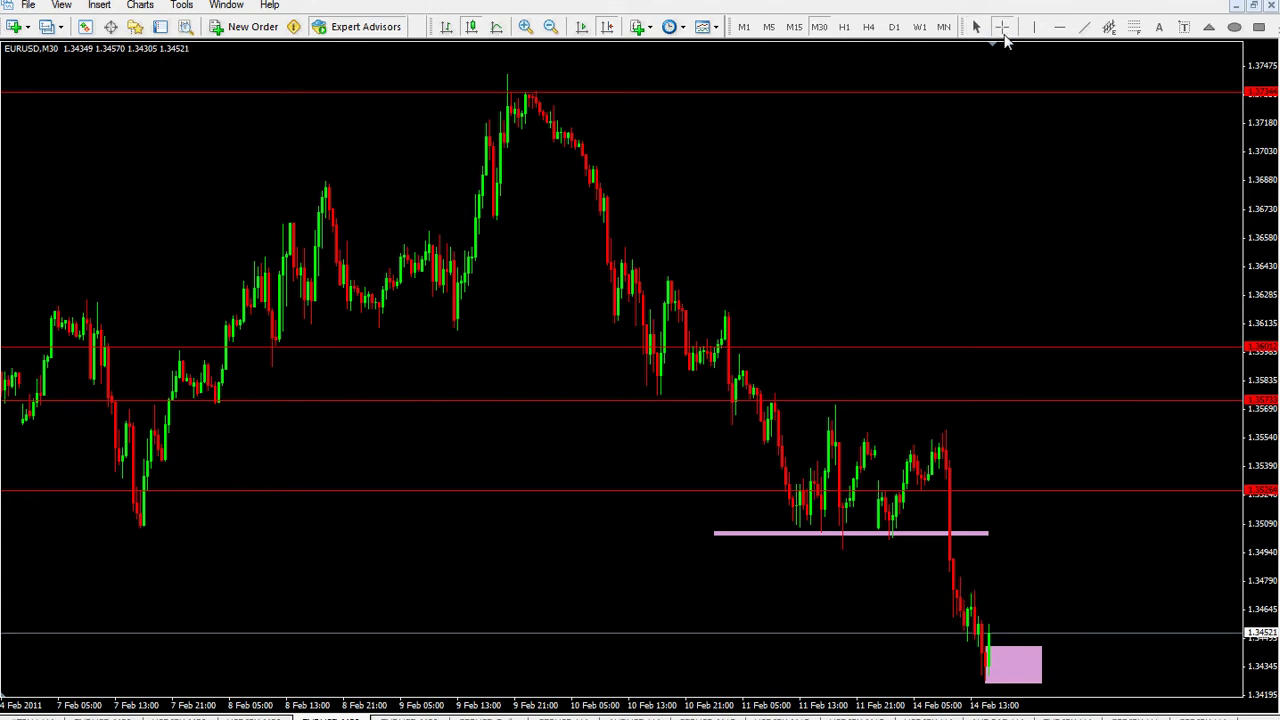
click(1001, 26)
mouse_move(968, 618)
mouse_down()
mouse_move(966, 578)
mouse_move(967, 624)
mouse_up()
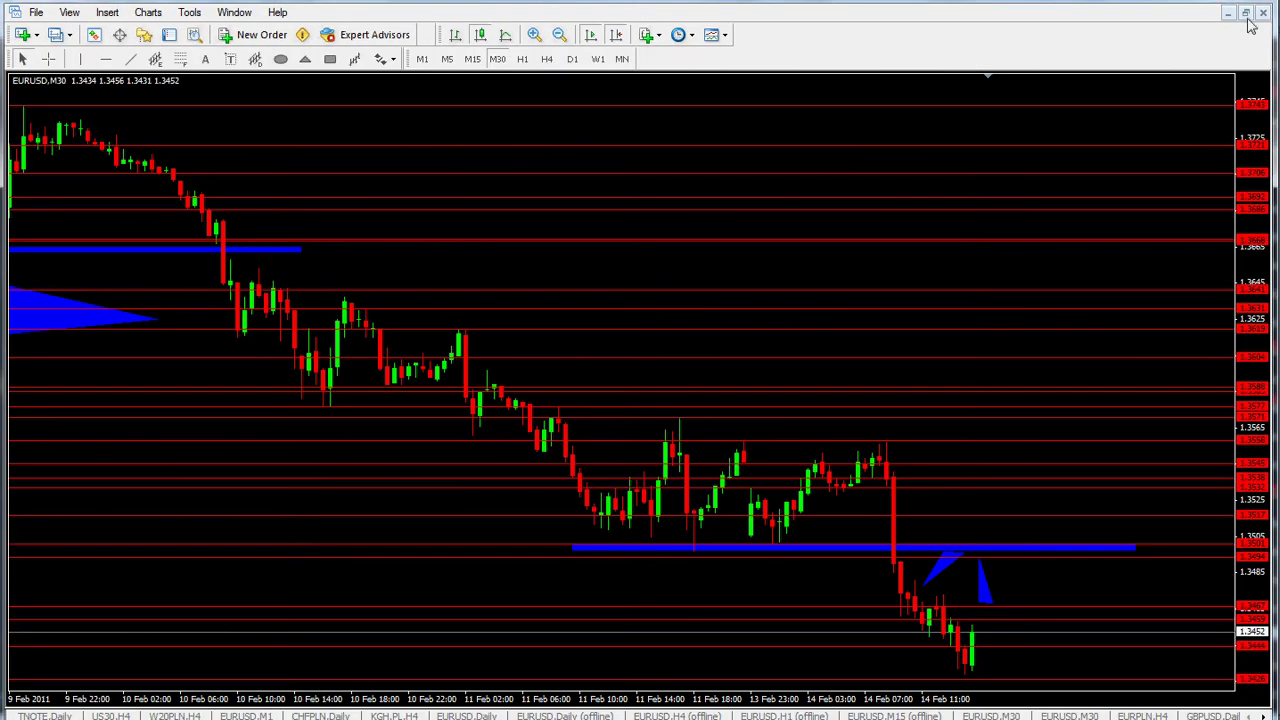
click(1248, 20)
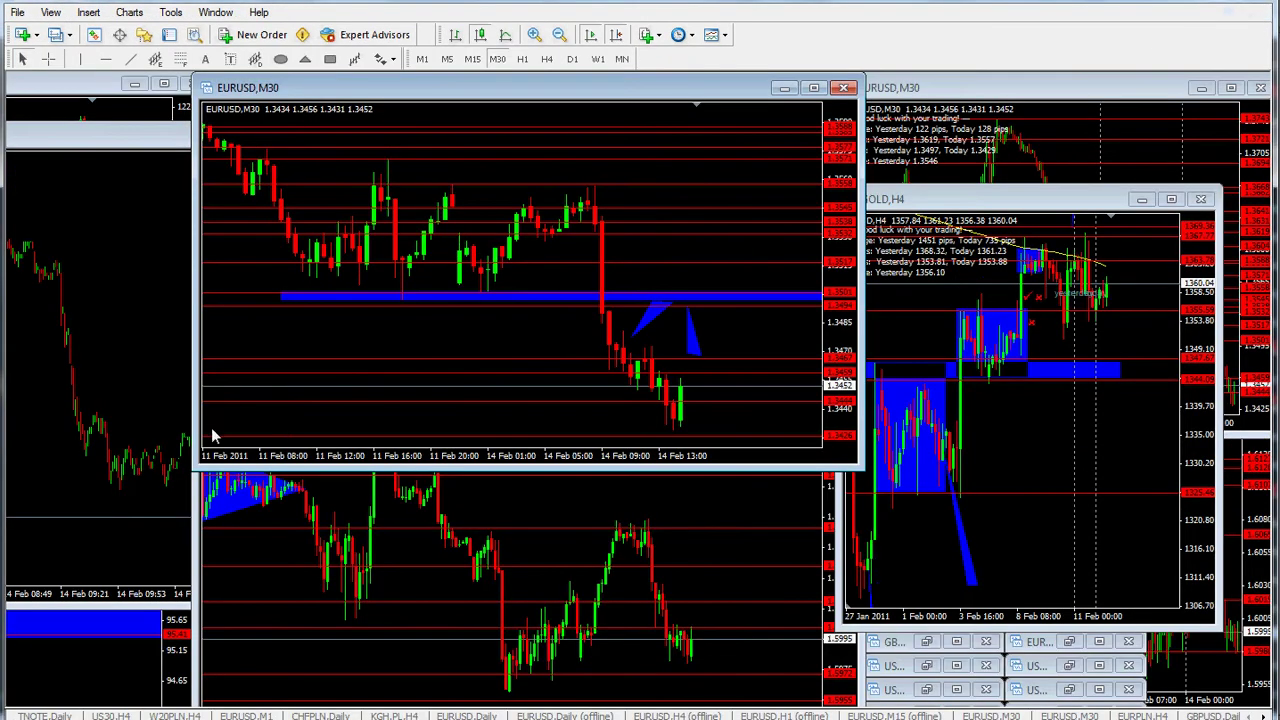
Step: Bring up the EURUSD M1 chart, measure its post-breakout drop, and restore it to a window
click(150, 422)
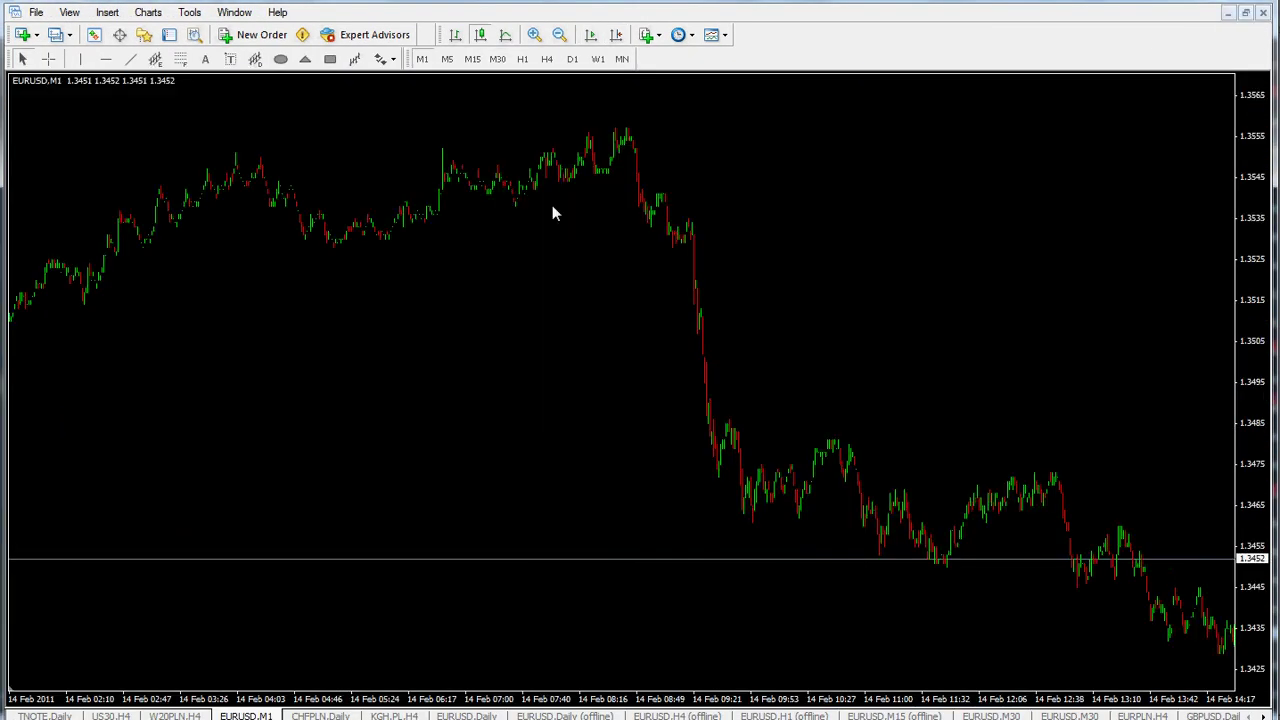
scroll(873, 300, left, 3)
scroll(693, 282, right, 5)
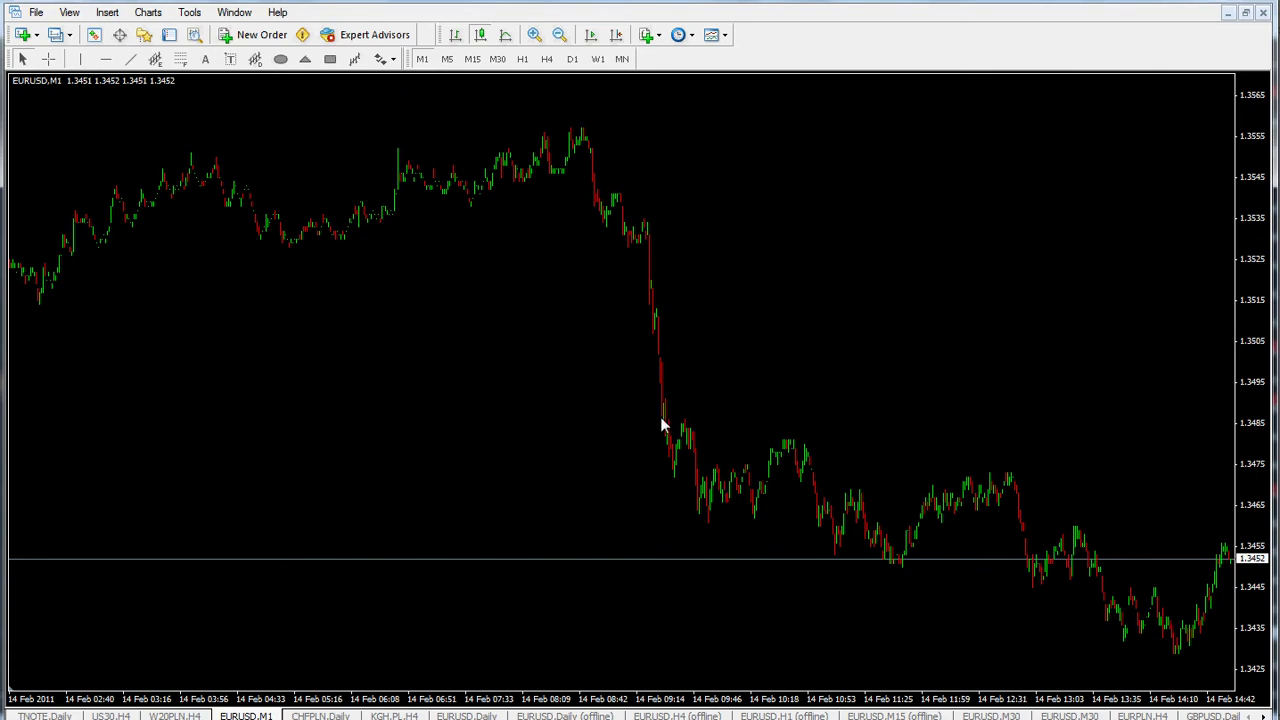
click(48, 58)
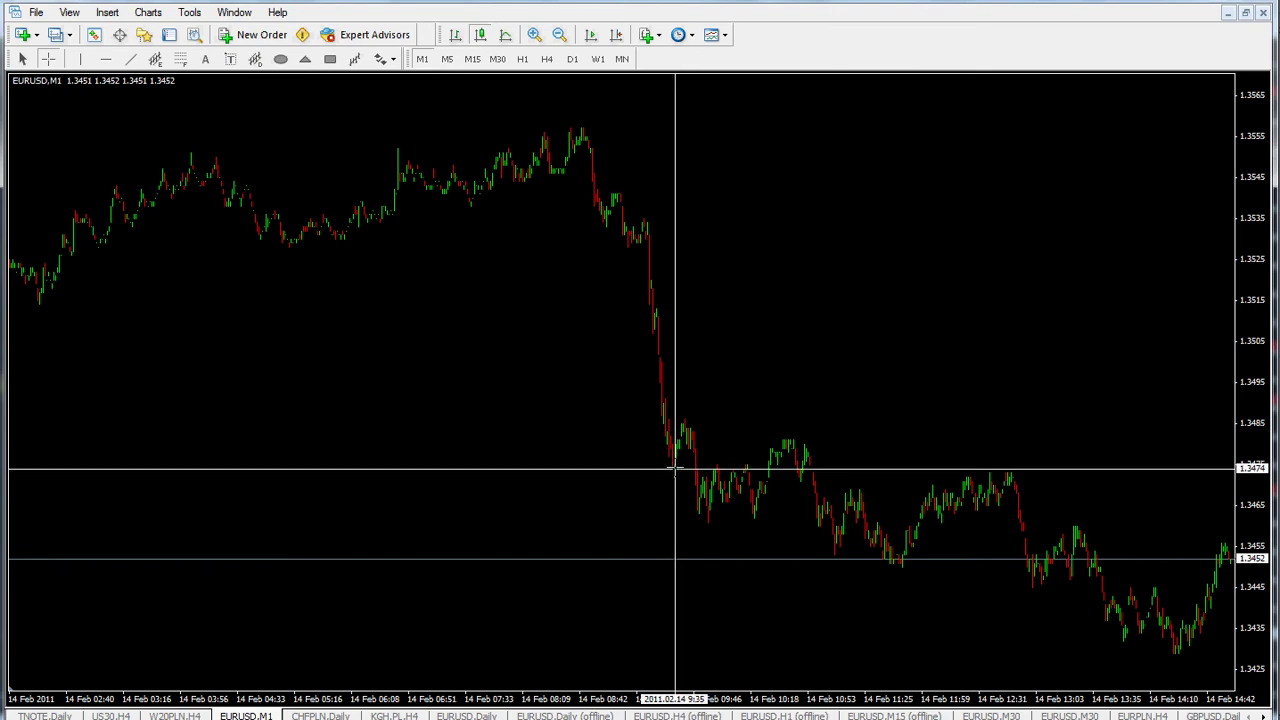
drag(686, 421, 677, 485)
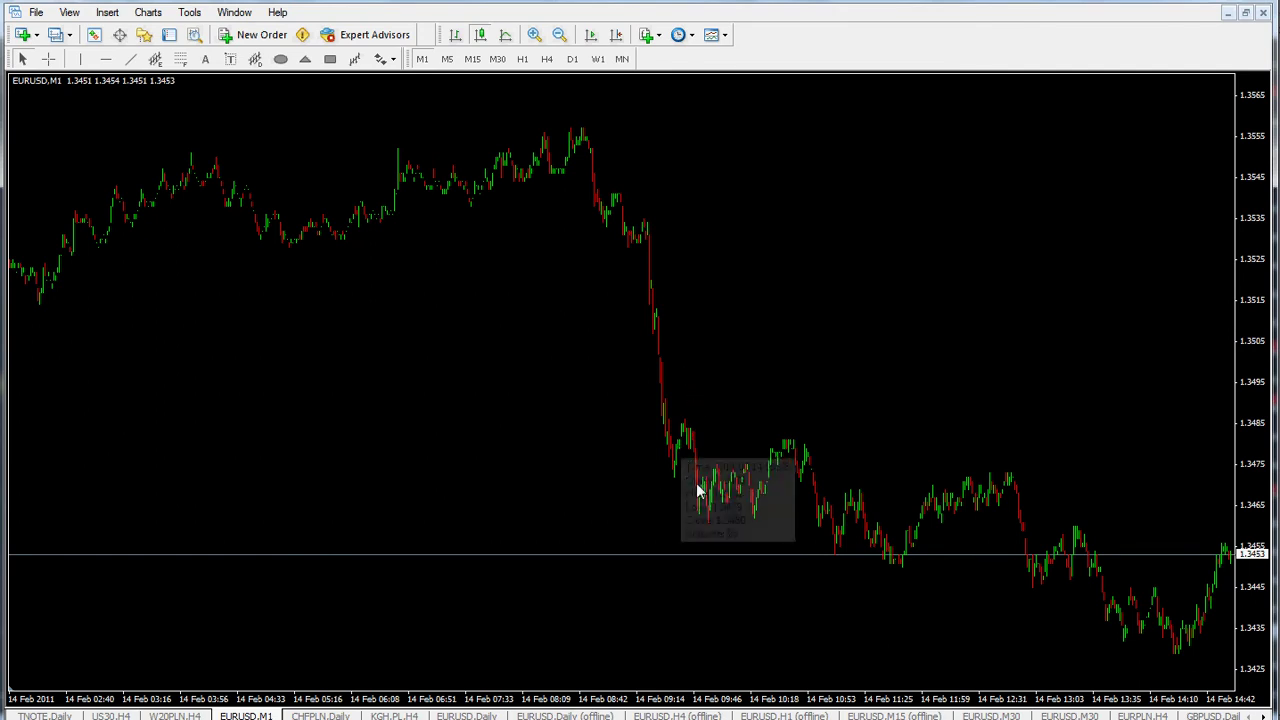
mouse_move(699, 497)
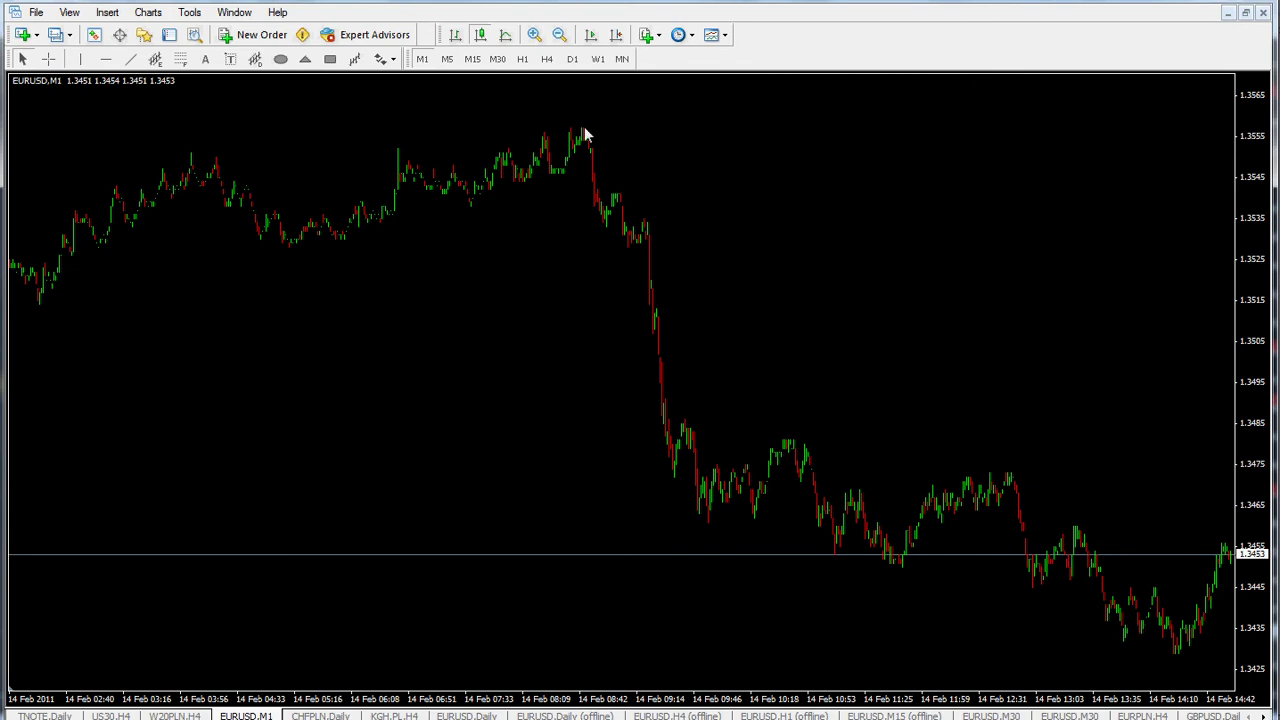
click(1246, 13)
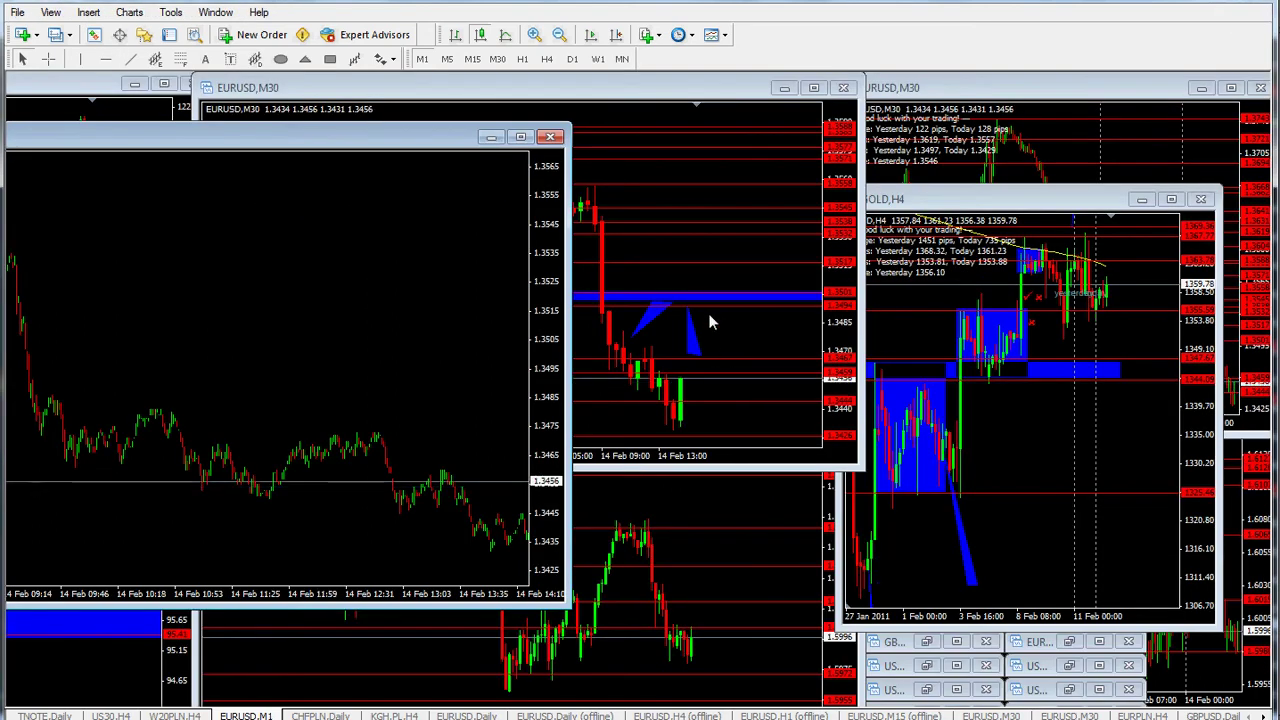
Step: Bring the EURUSD M30 chart window in front of the tiled charts
click(700, 400)
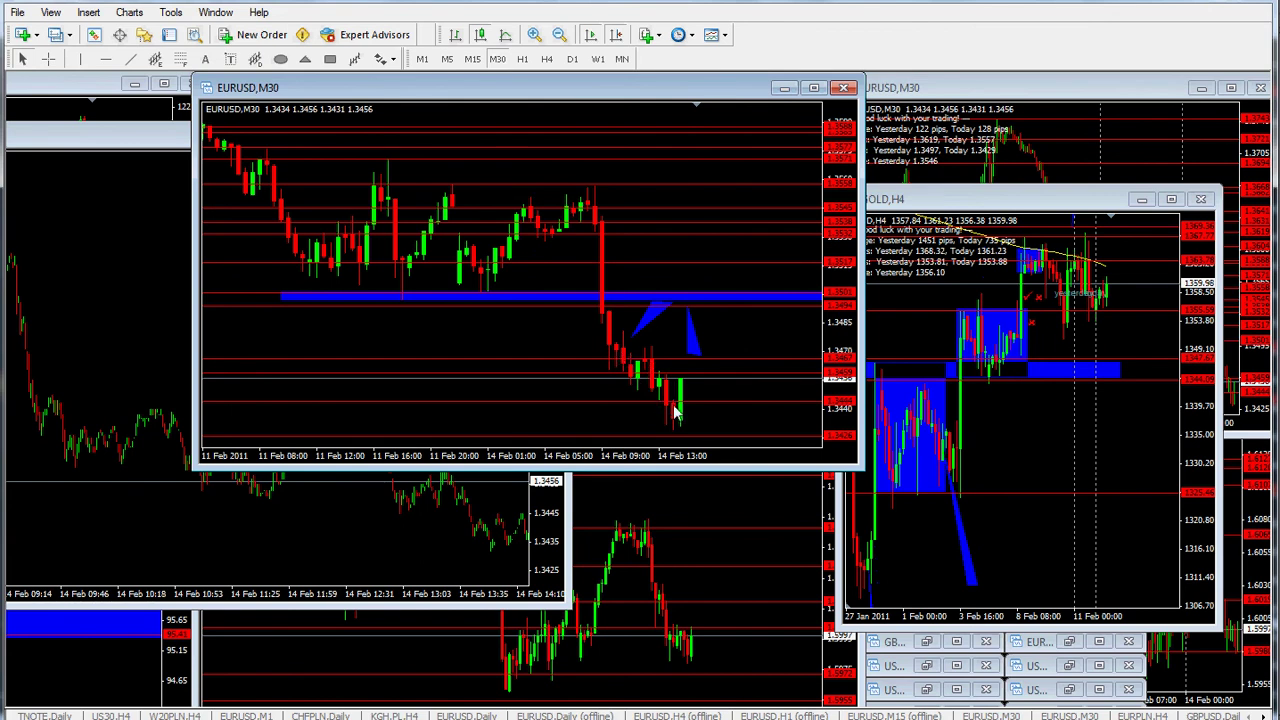
mouse_move(674, 418)
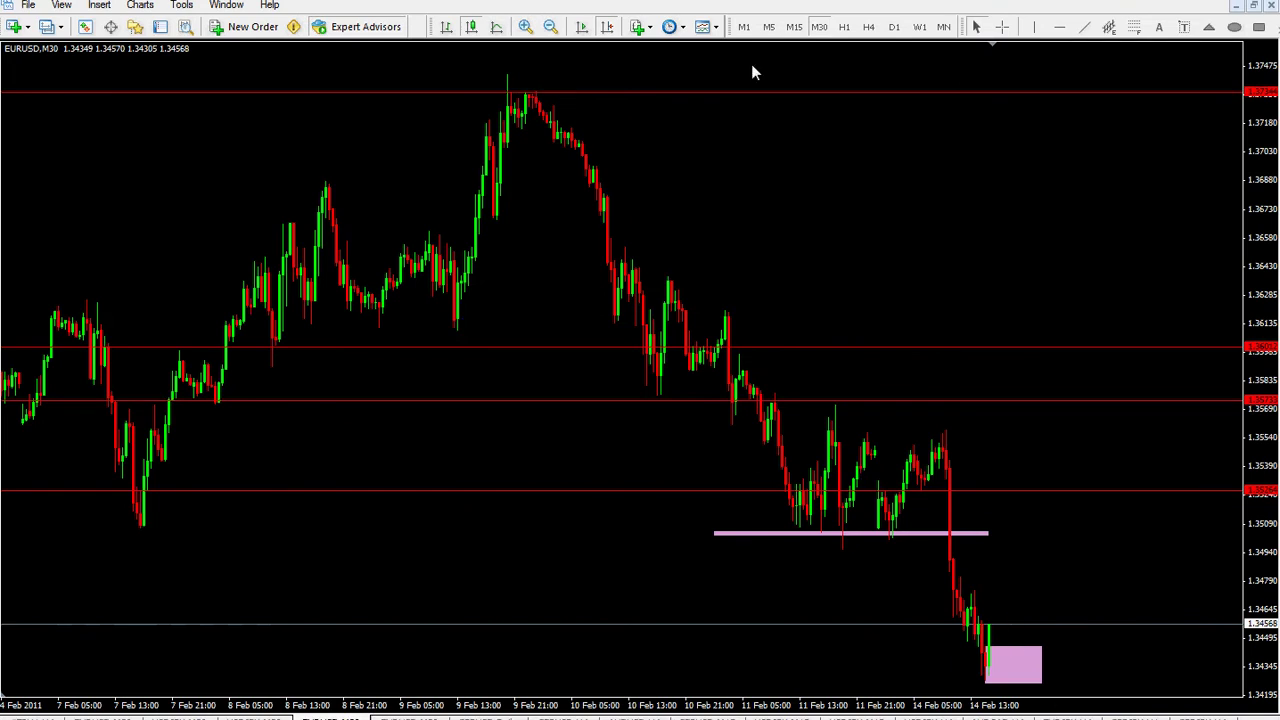
Step: Zoom in on the EURUSD M30 breakout candles and enable the crosshair date/price readout
click(525, 26)
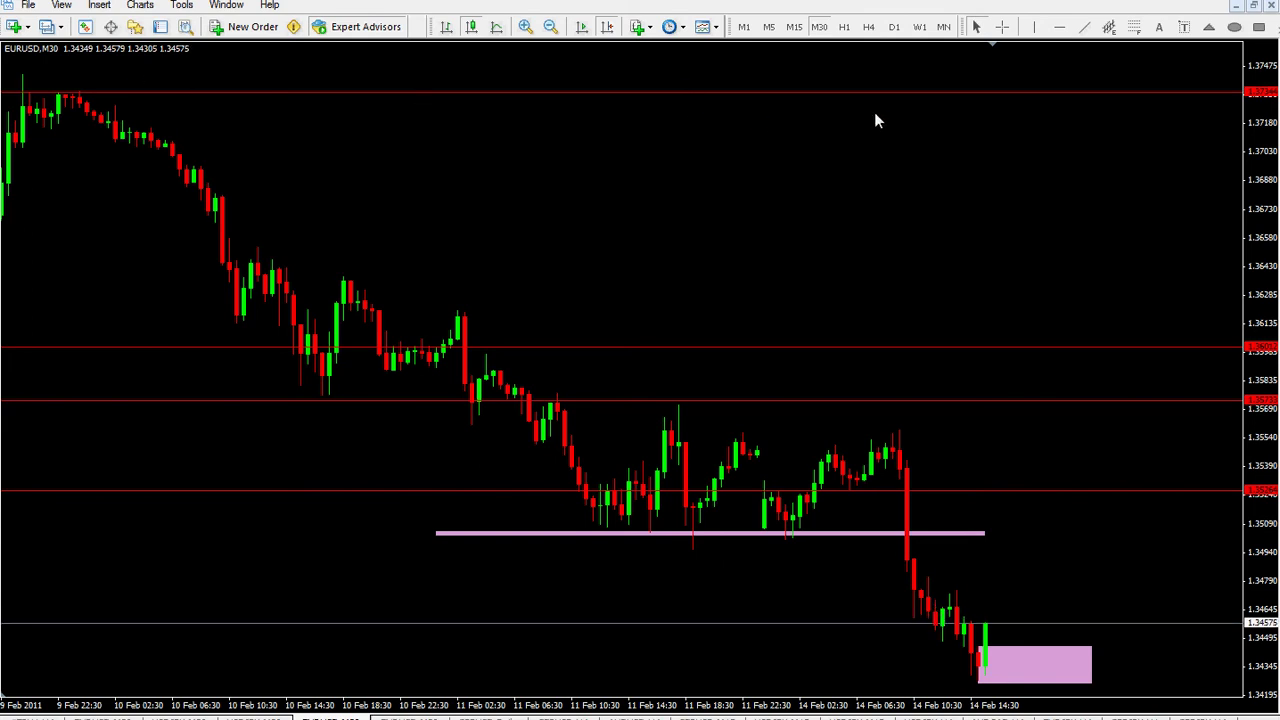
click(1004, 27)
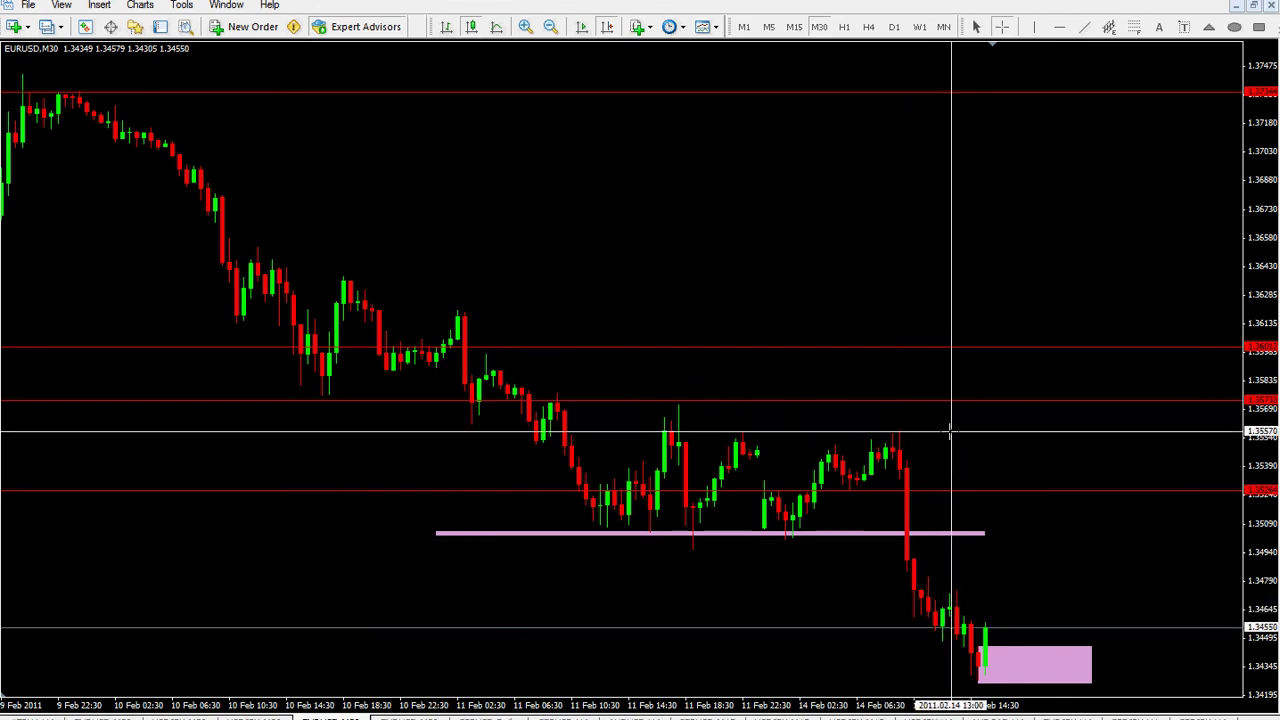
click(868, 26)
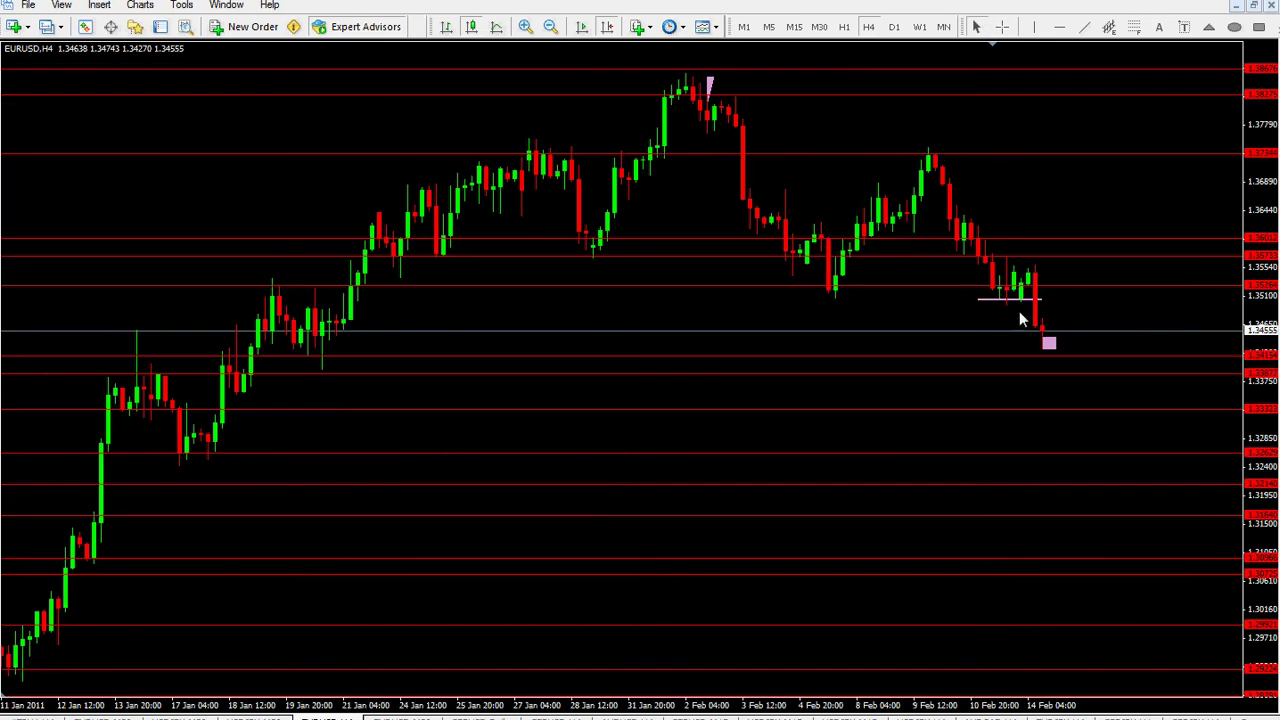
click(804, 30)
click(818, 34)
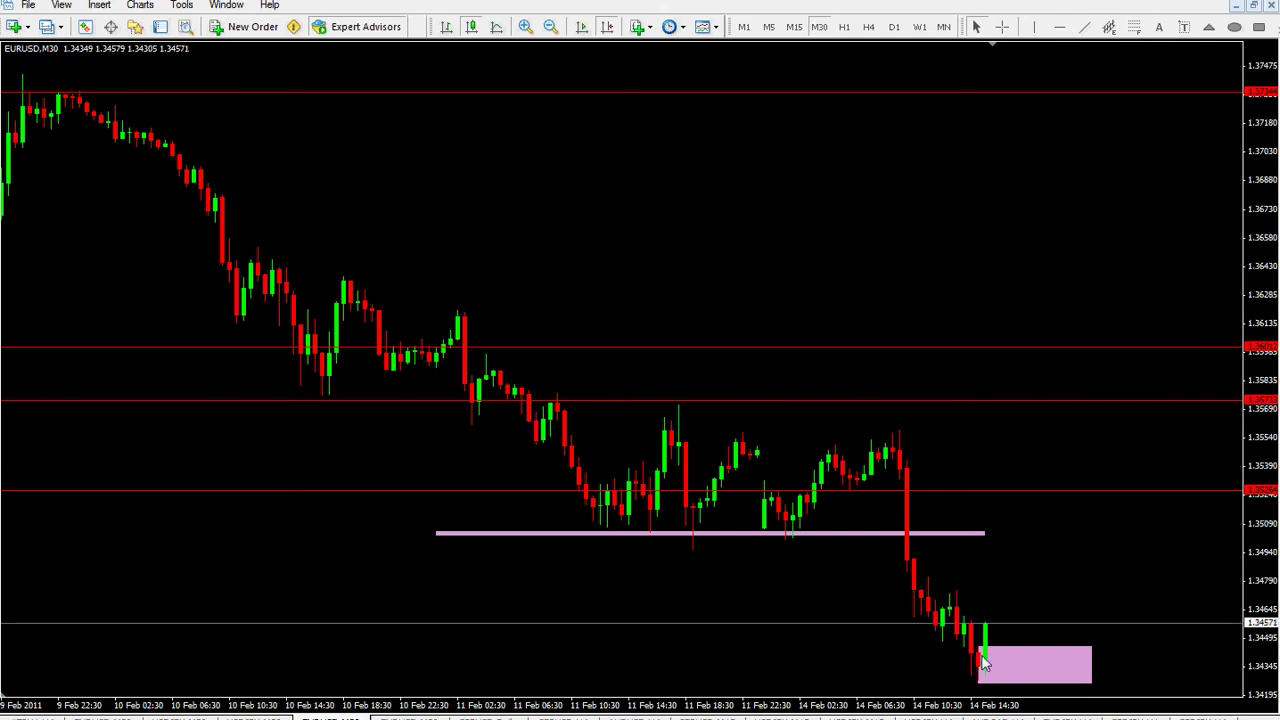
Step: Zoom the M30 chart in twice and measure bars and pips back from the latest candle
click(527, 27)
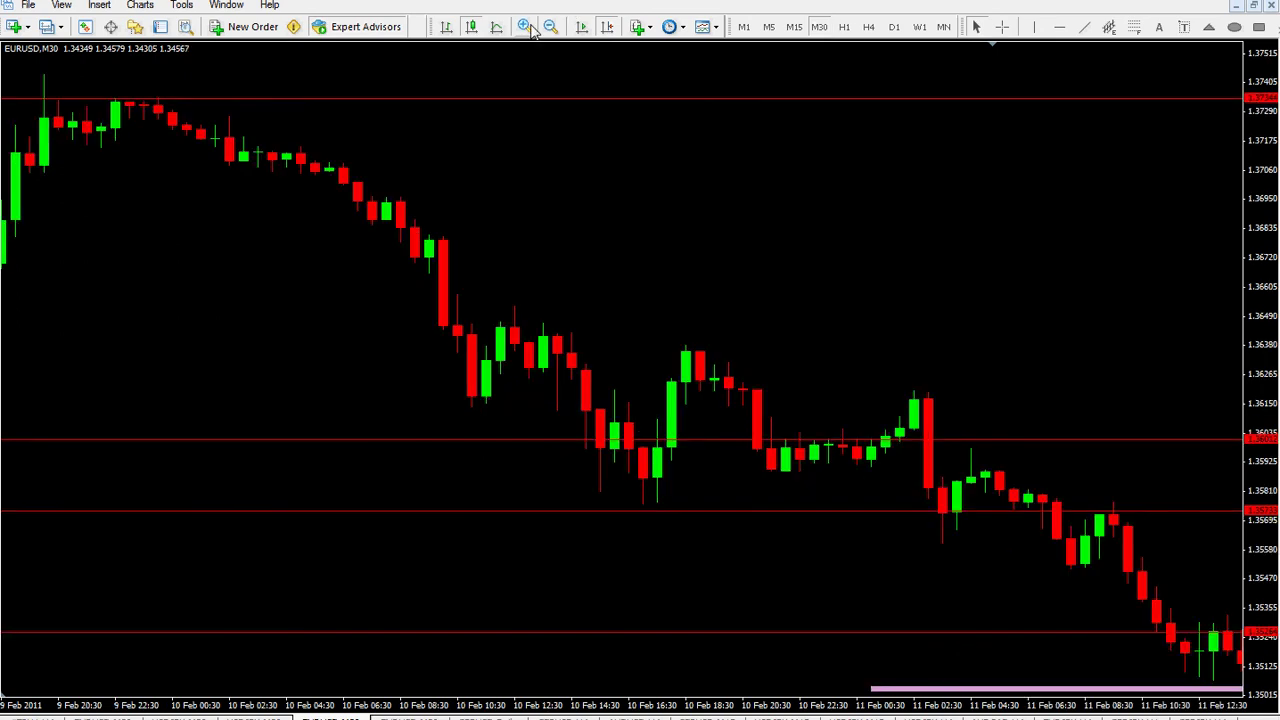
click(529, 28)
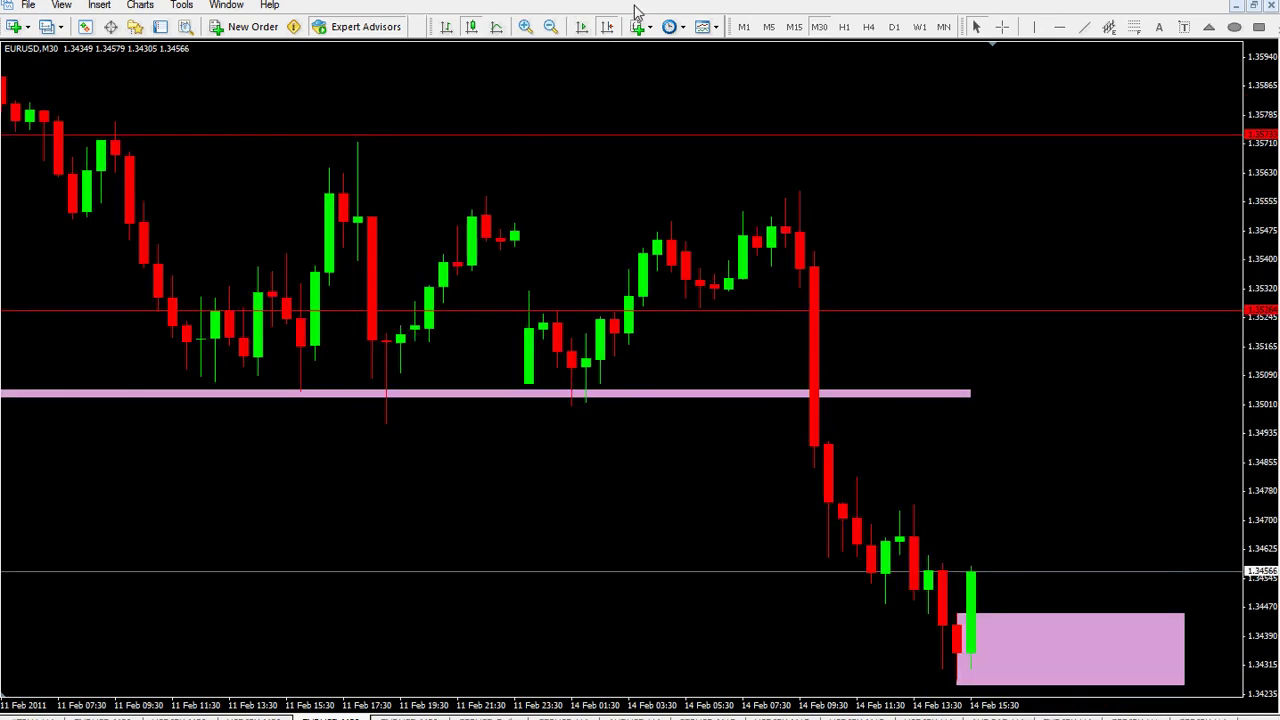
click(1003, 27)
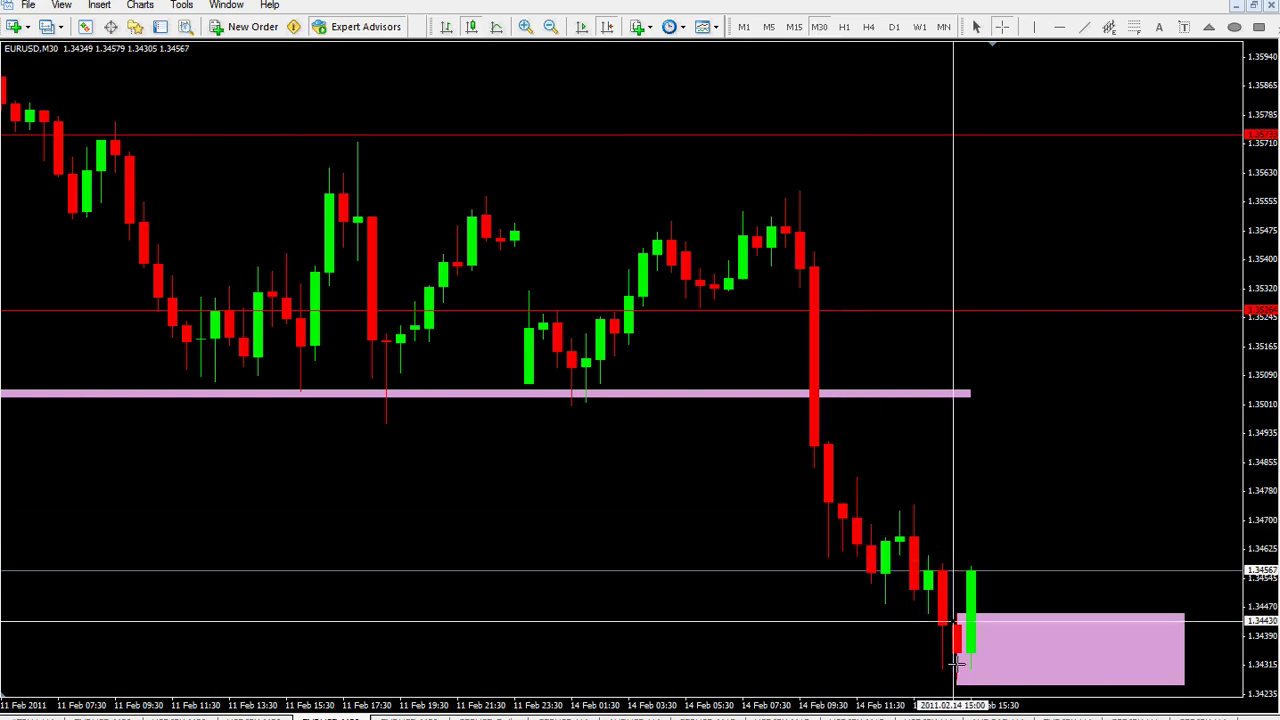
mouse_move(953, 626)
drag(953, 626, 862, 522)
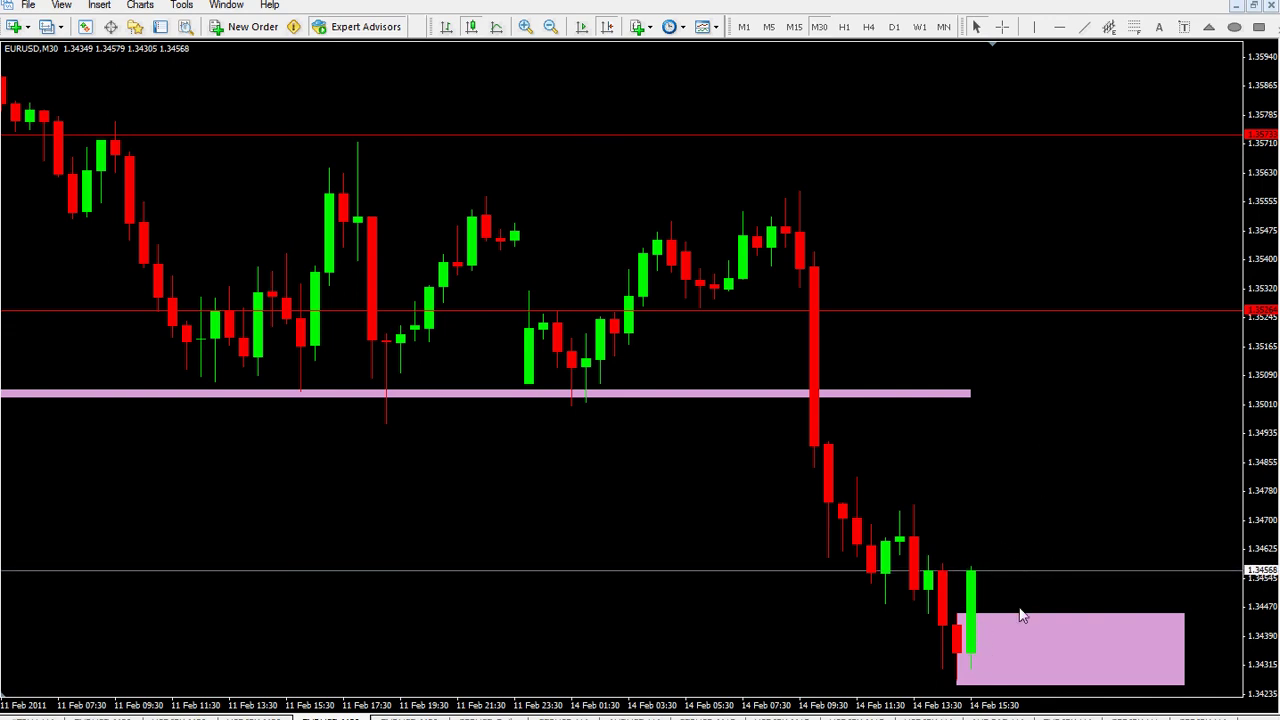
mouse_move(971, 570)
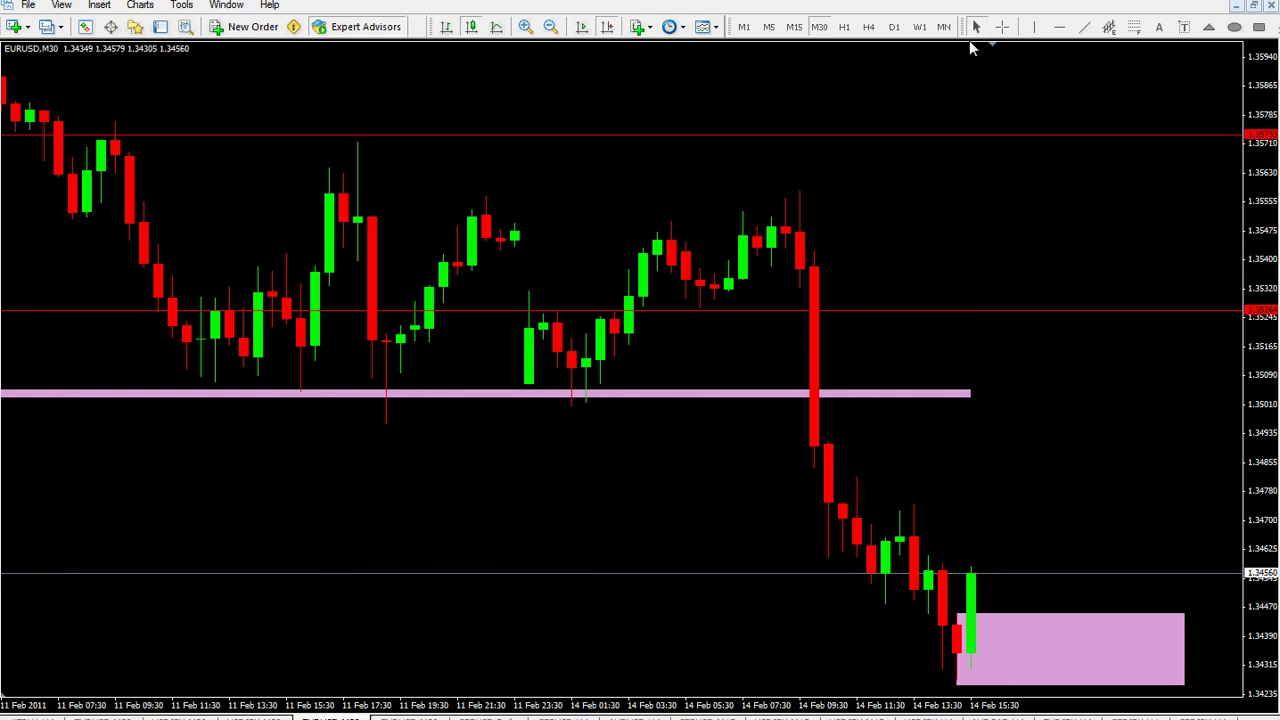
Step: Place a Stop Sign arrow marker just above the post-breakout candles on the M30 chart
drag(969, 40, 192, 55)
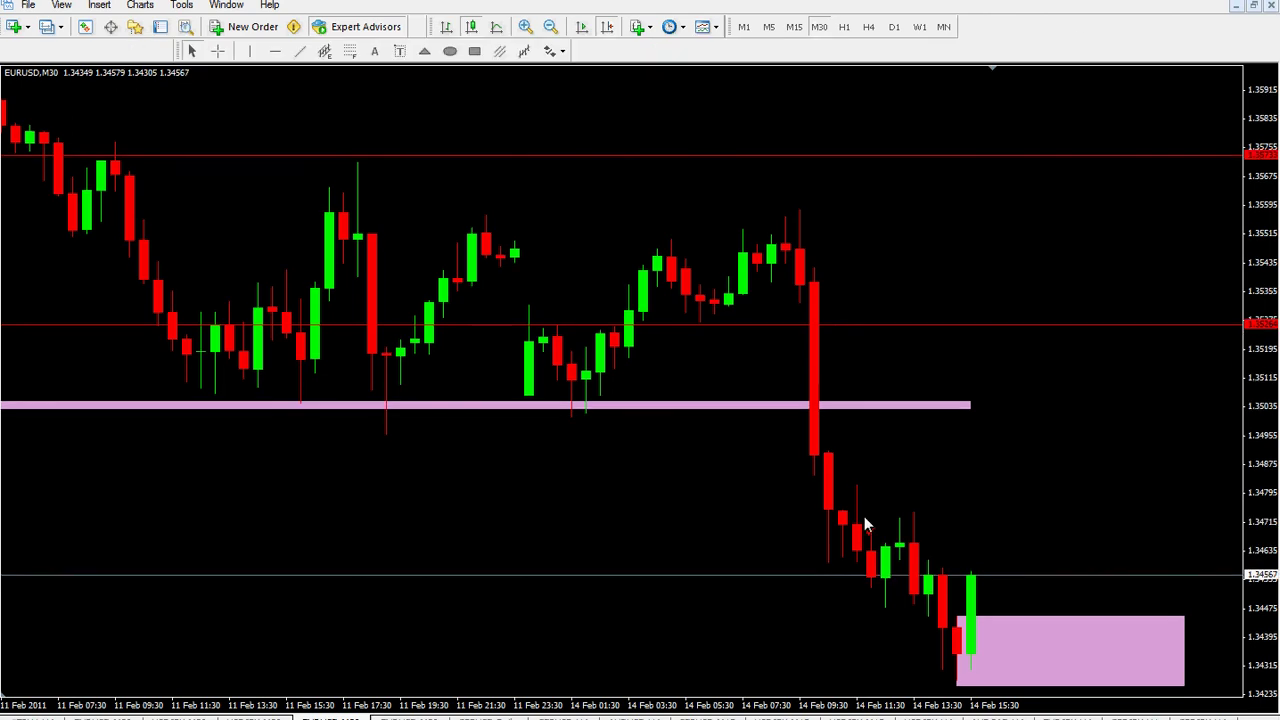
click(549, 51)
click(588, 155)
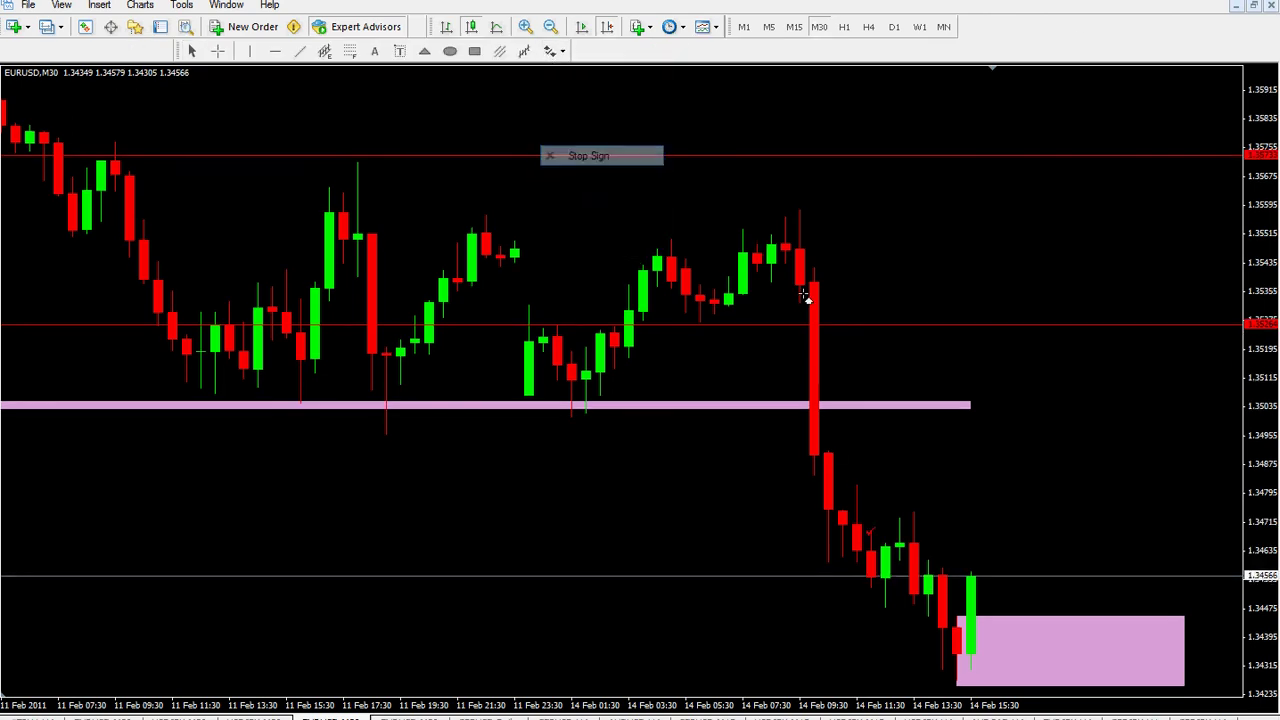
click(868, 489)
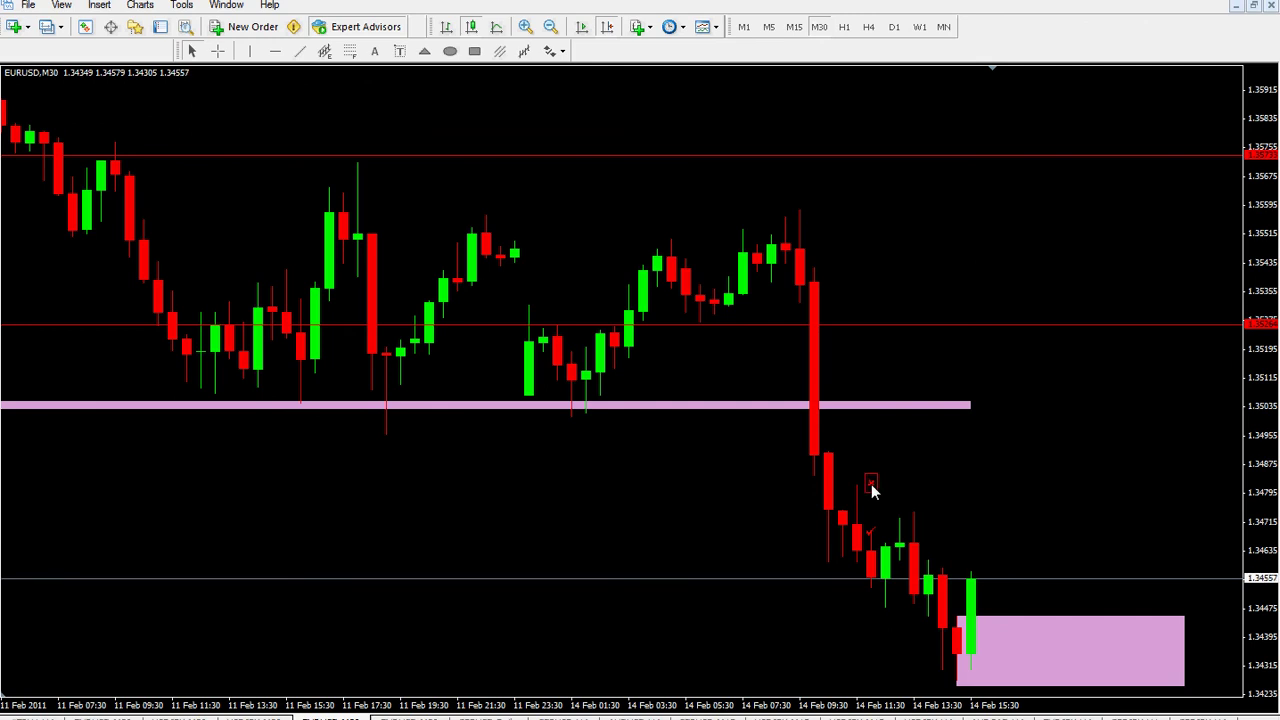
double_click(872, 478)
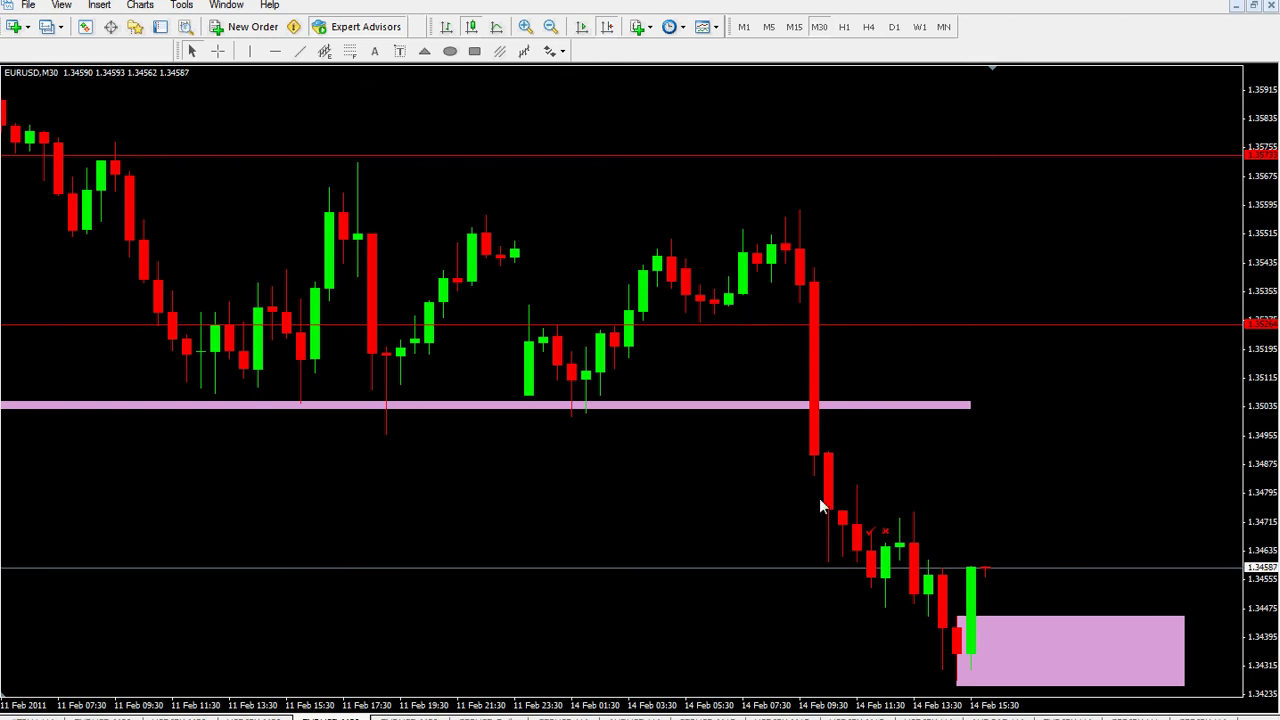
Step: Restore the EURUSD chart to a tiled window, zoom in once and out twice, and switch to H4
click(1254, 6)
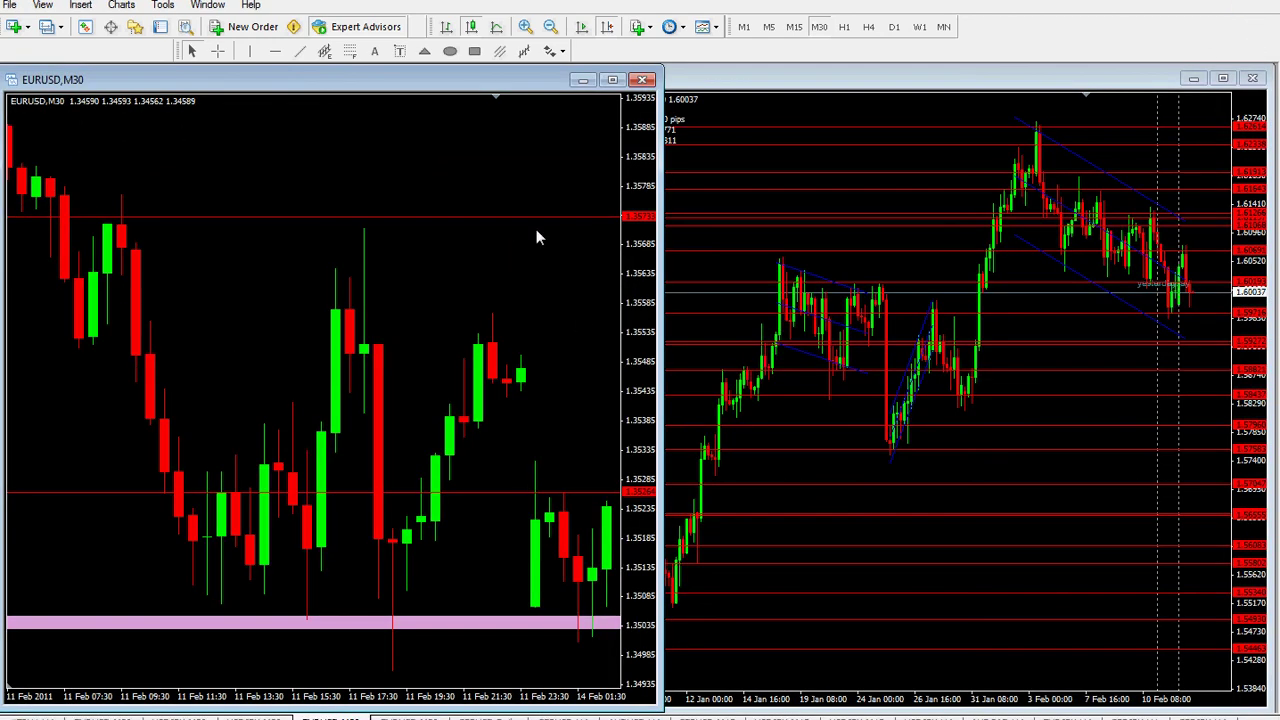
click(528, 27)
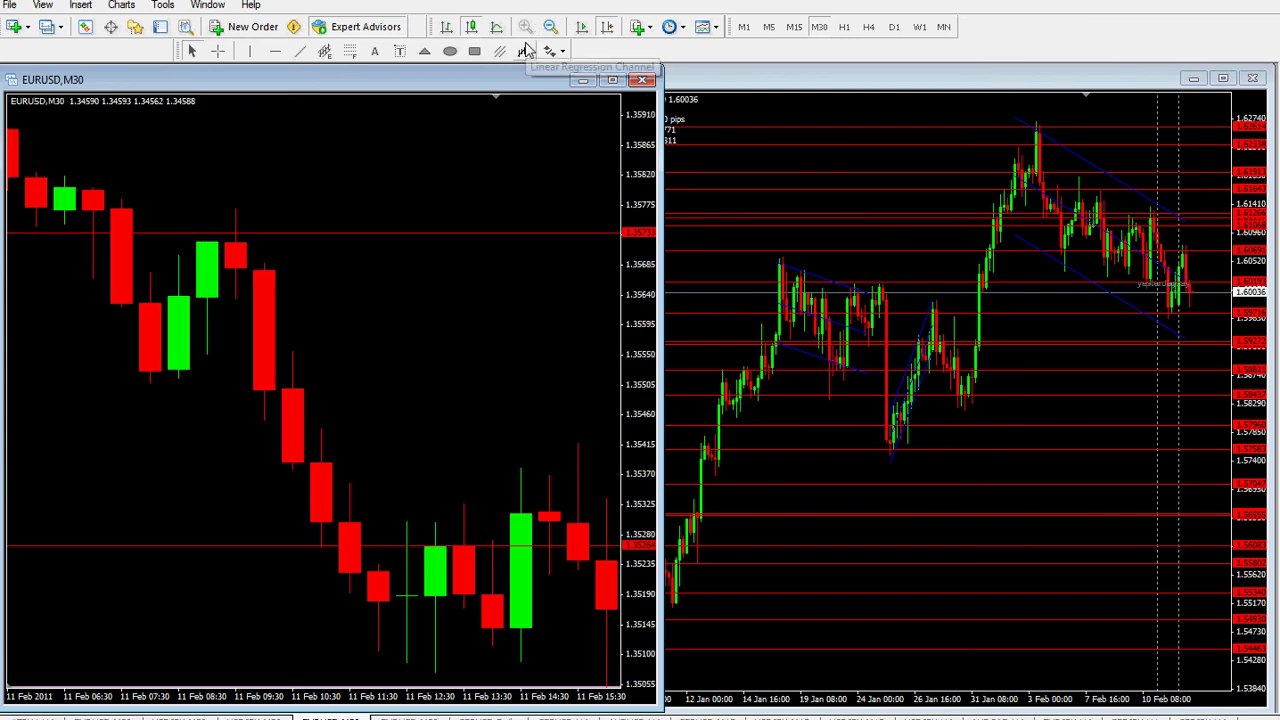
click(561, 24)
click(561, 24)
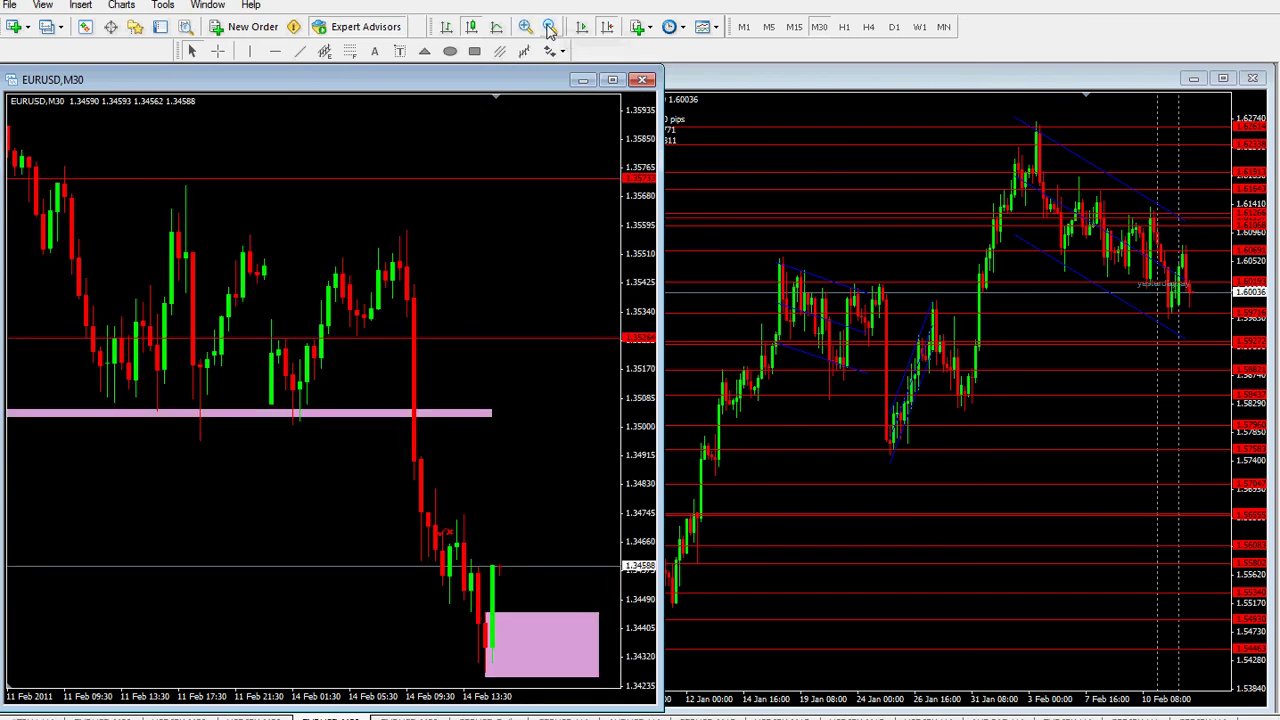
click(868, 28)
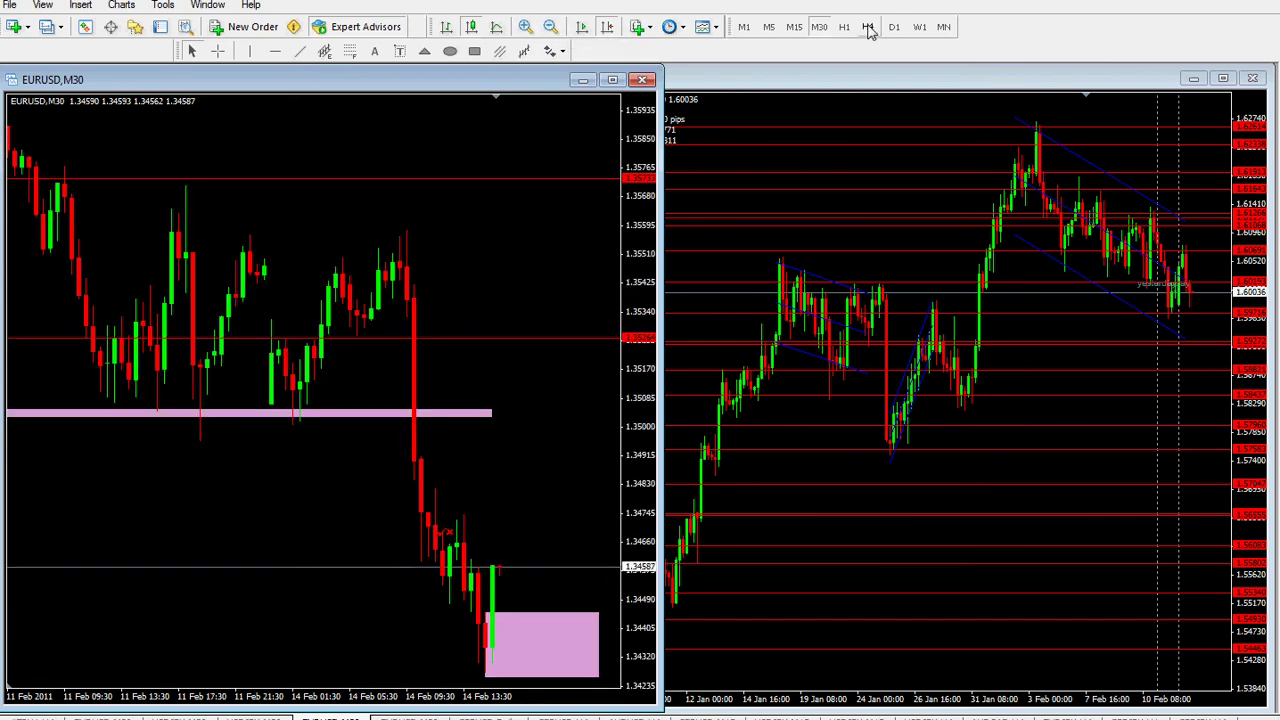